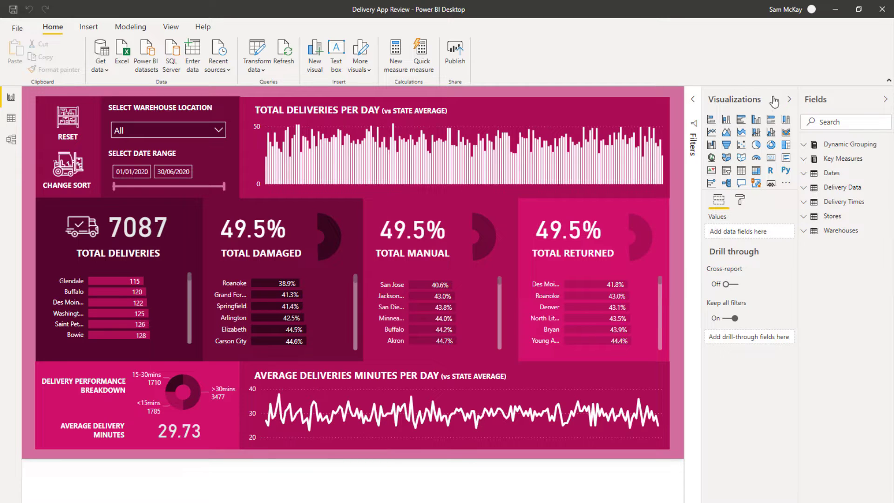
- Collapse the Visualizations pane and limit the report's date range to 10/02/2020 through 01/06/2020
click(789, 99)
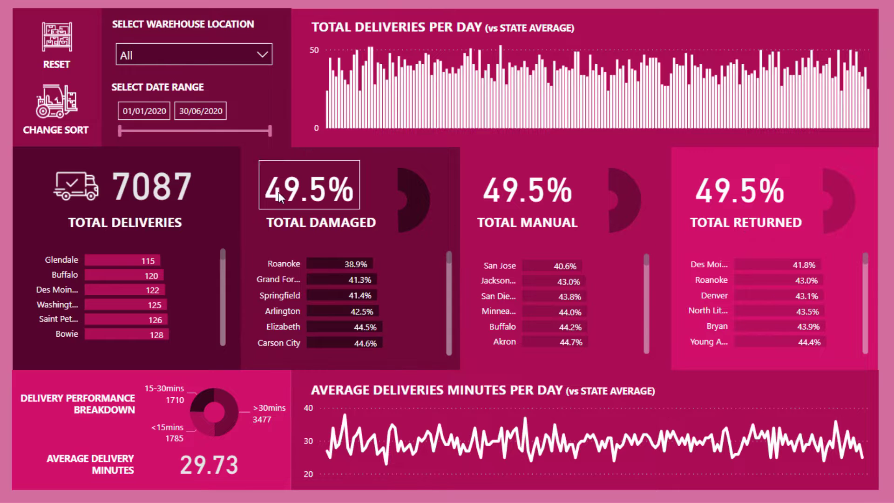
drag(119, 130, 154, 131)
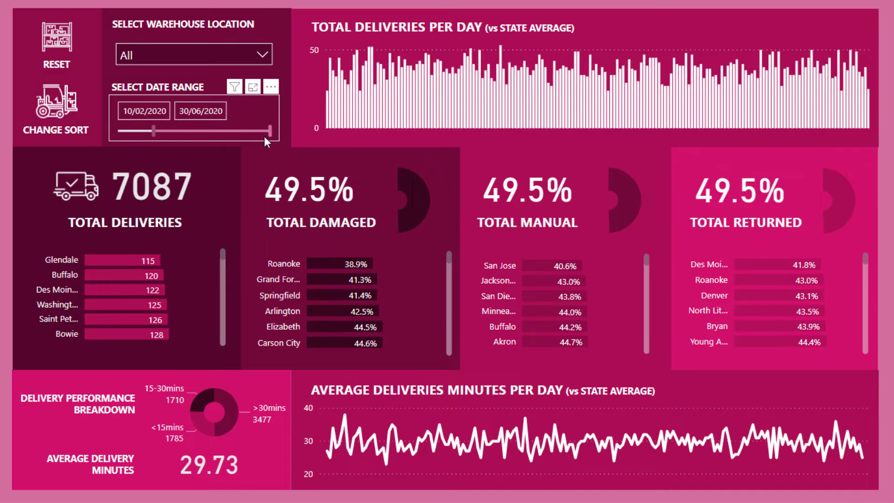
drag(270, 131, 246, 132)
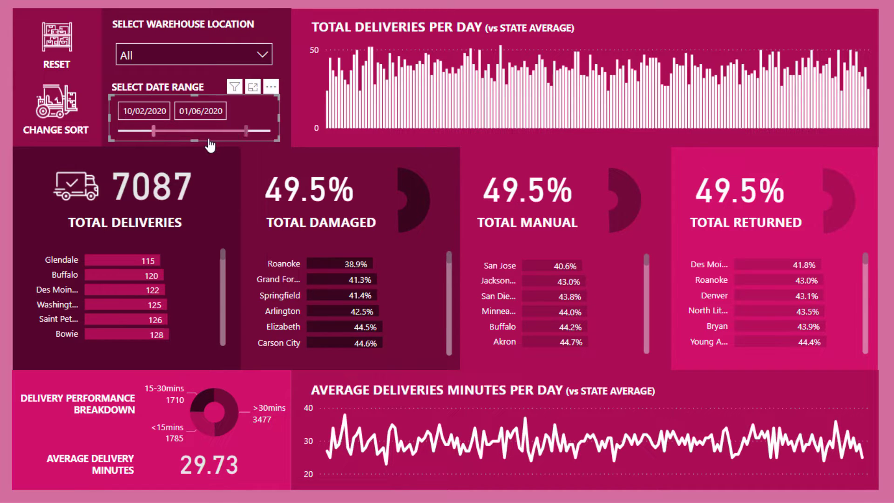
key(ctrl+z)
key(ctrl+y)
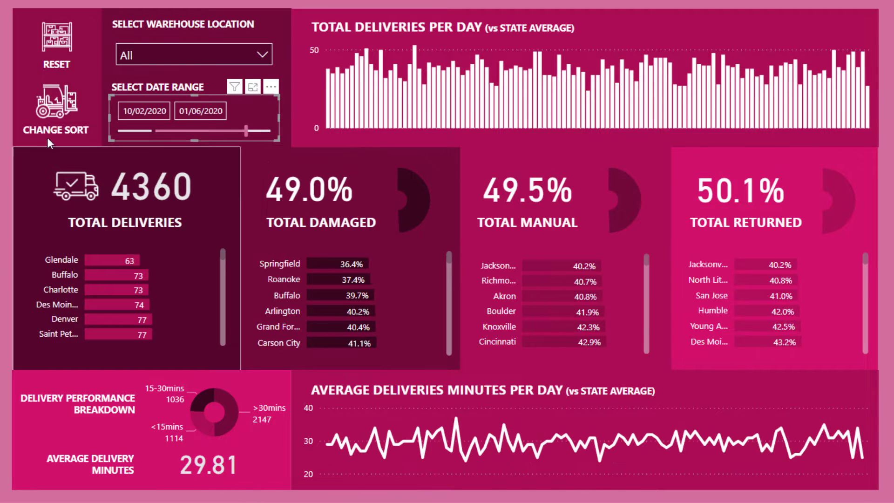
- Alternate the warehouse bar charts between their two sort orders using the report's Change Sort and Reset actions, finishing on Change Sort
ctrl+click(43, 110)
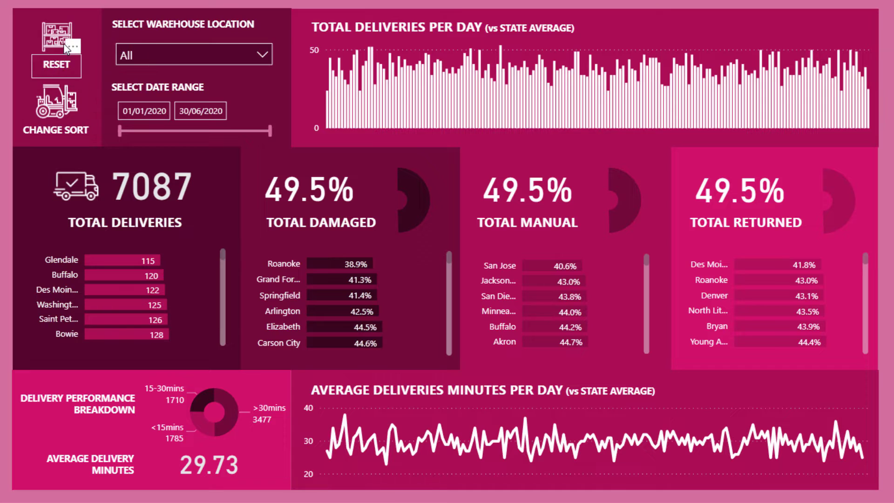
click(58, 63)
click(9, 55)
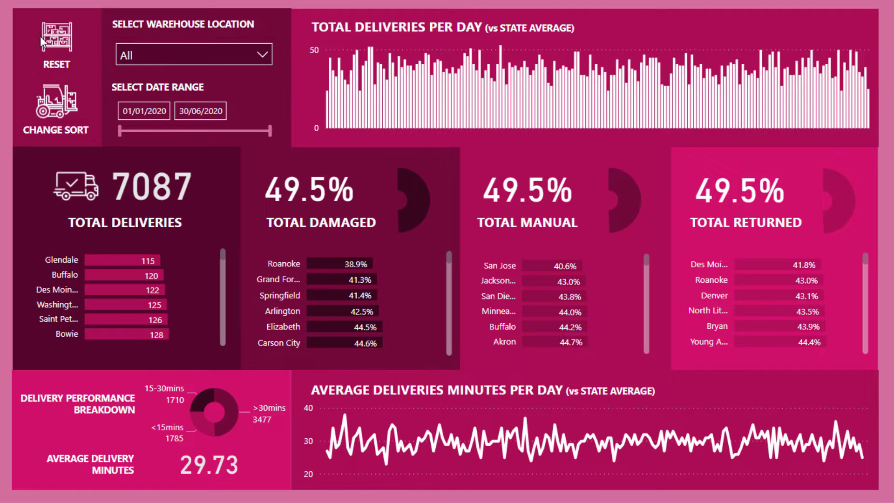
ctrl+click(54, 41)
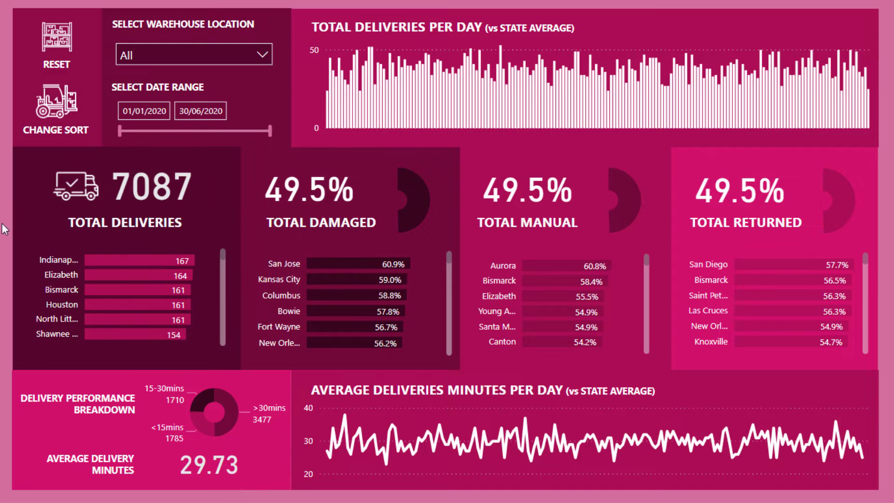
ctrl+click(62, 108)
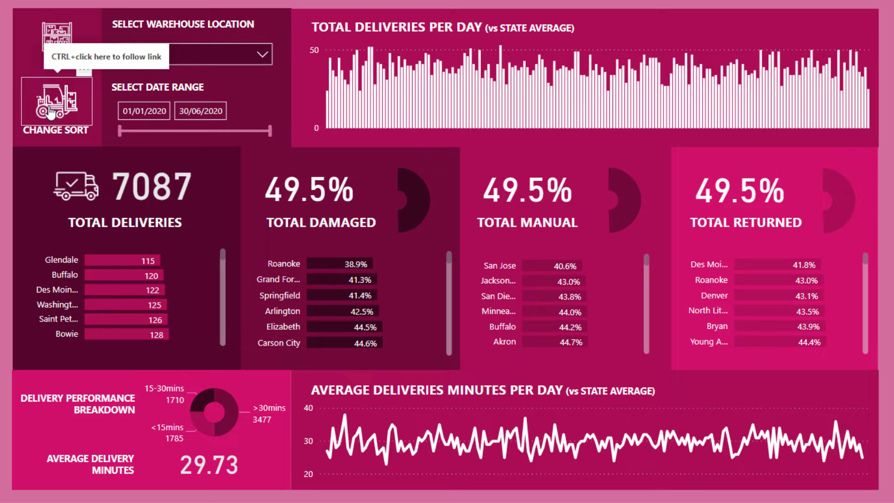
ctrl+click(56, 43)
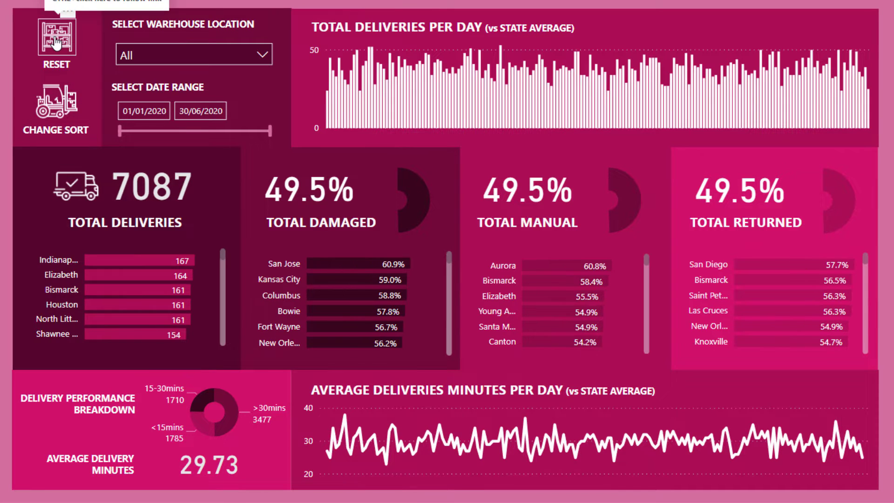
ctrl+click(59, 109)
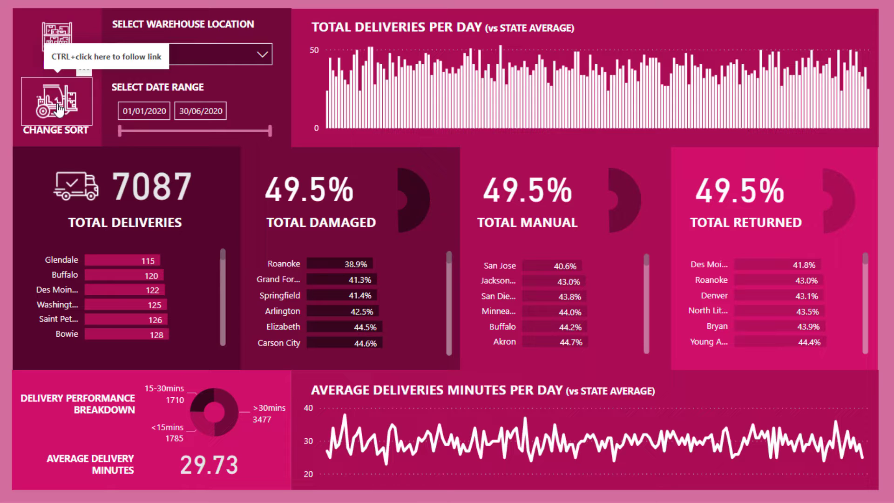
- Look through the re-sorted warehouse lists under Total Deliveries and Total Damaged, returning each to its first entry
scroll(107, 307, down, 3)
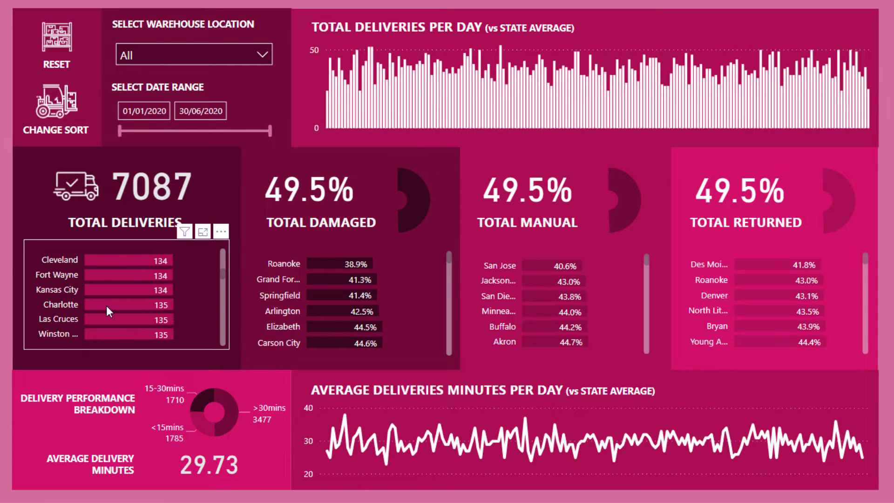
scroll(111, 302, up, 3)
scroll(431, 304, down, 5)
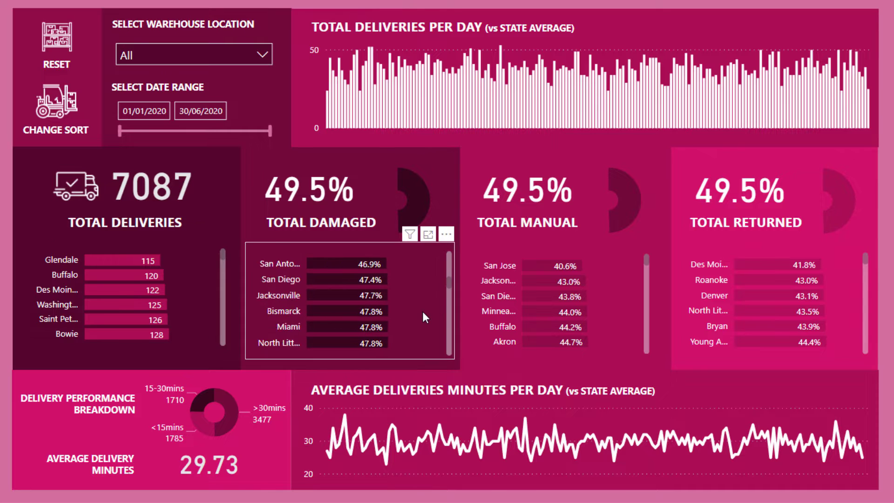
scroll(423, 317, up, 5)
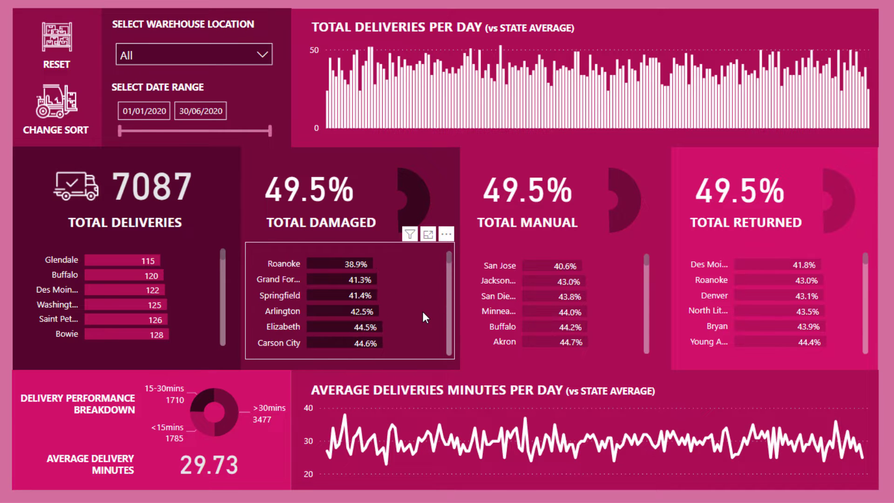
- Run the report's Reset and Change Sort actions once more, finishing with the Reset view of the charts
click(68, 36)
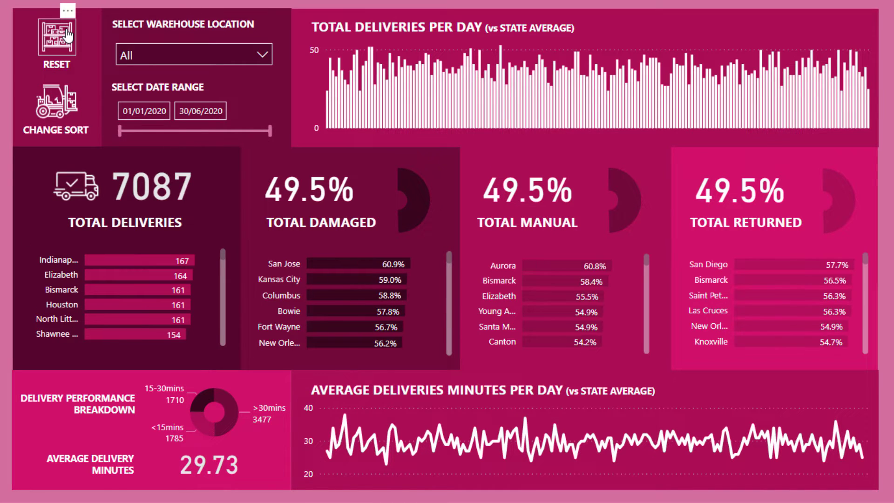
ctrl+click(59, 108)
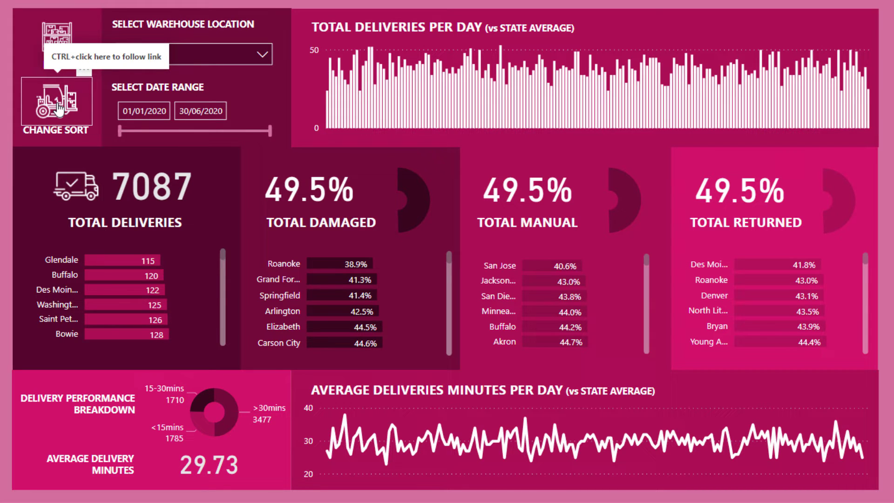
ctrl+click(52, 37)
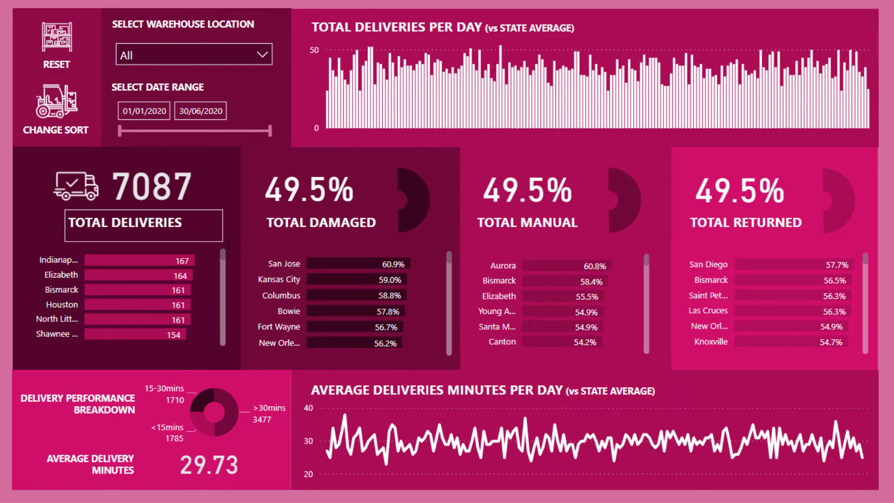
- Select the Change Sort icon, show the report's bookmarks, and apply the Reset and Change Sort bookmarks in turn
click(72, 113)
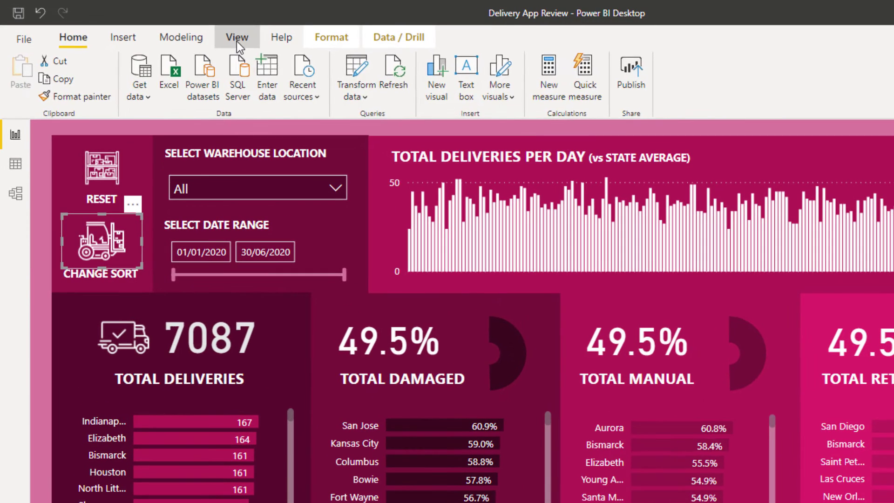
click(171, 28)
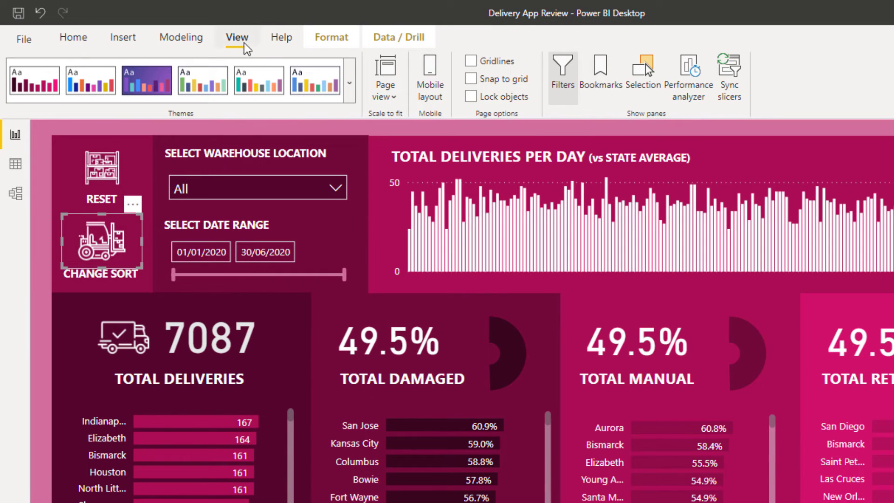
click(600, 75)
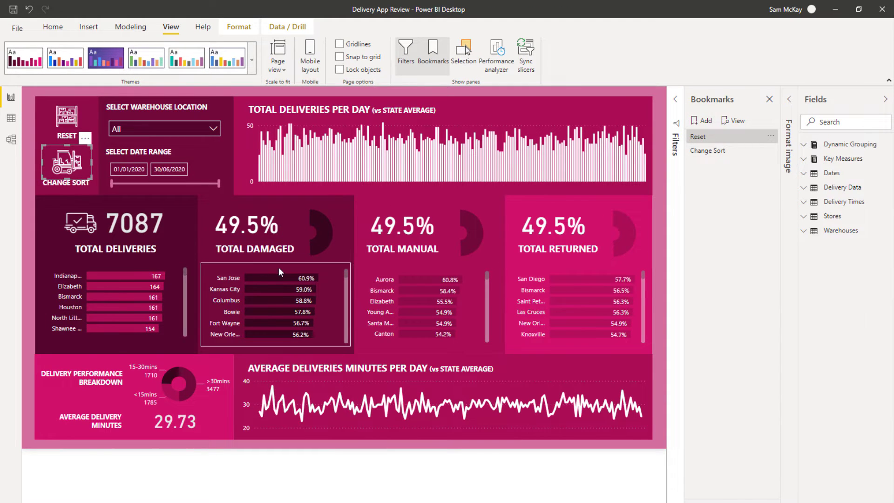
click(716, 137)
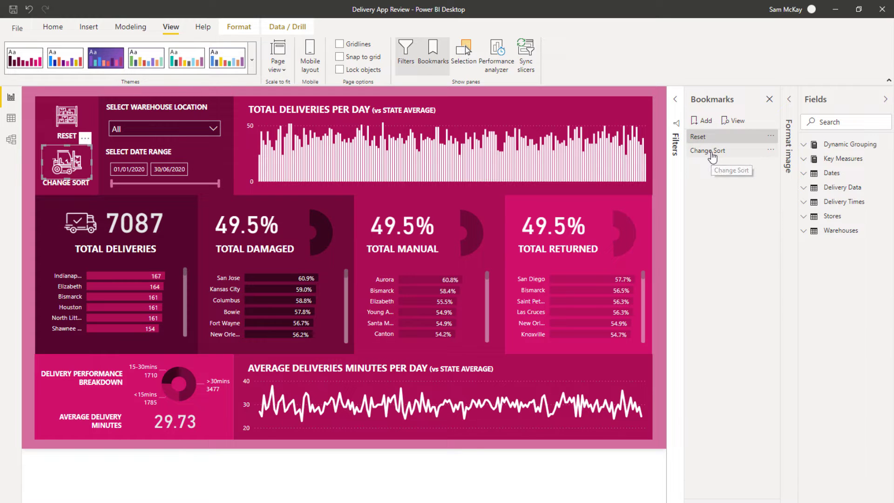
click(710, 154)
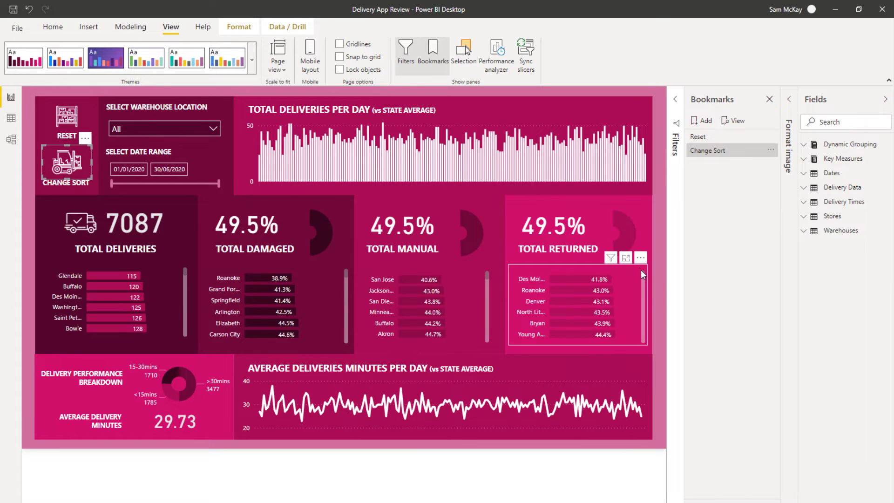
- Check the sort options of the Total Returned bar chart and reapply the Change Sort bookmark
click(640, 257)
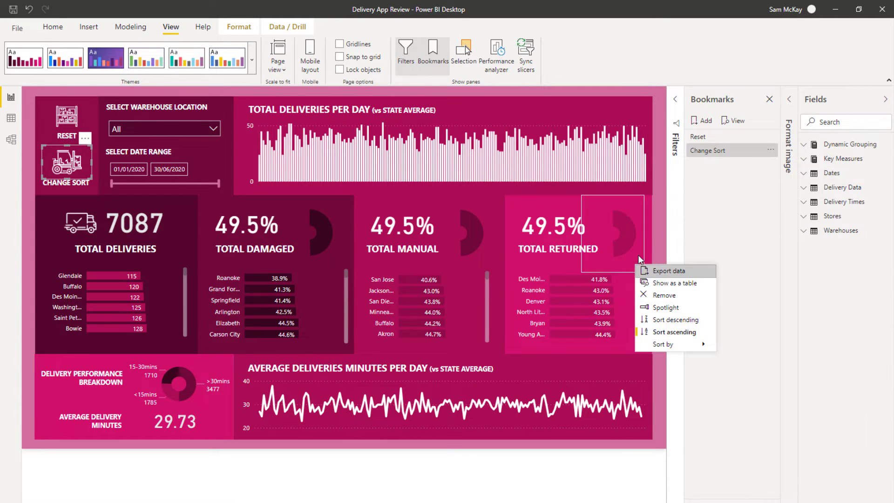
click(650, 245)
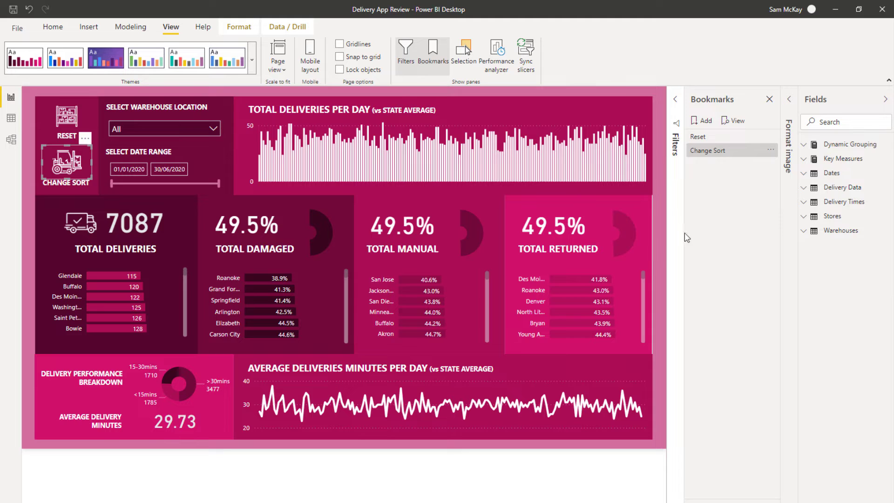
click(716, 153)
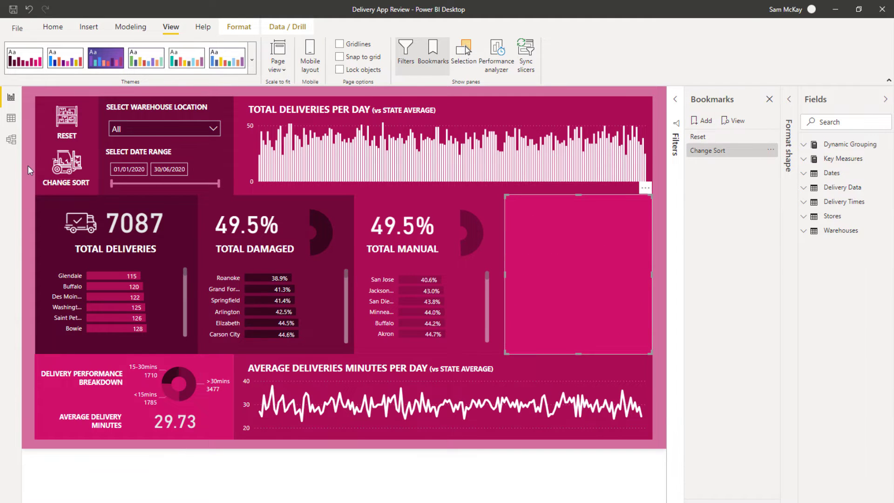
- Select the Change Sort forklift icon, close the Bookmarks pane, and show the icon's Action format settings
click(66, 166)
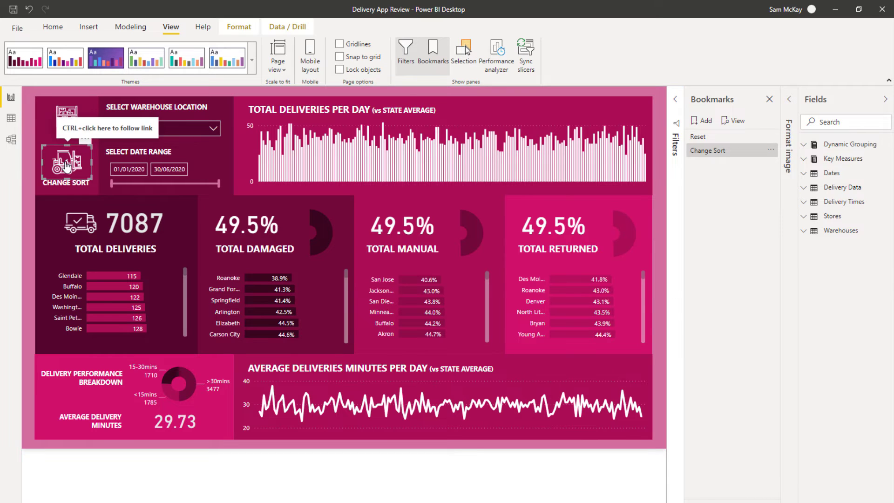
click(768, 101)
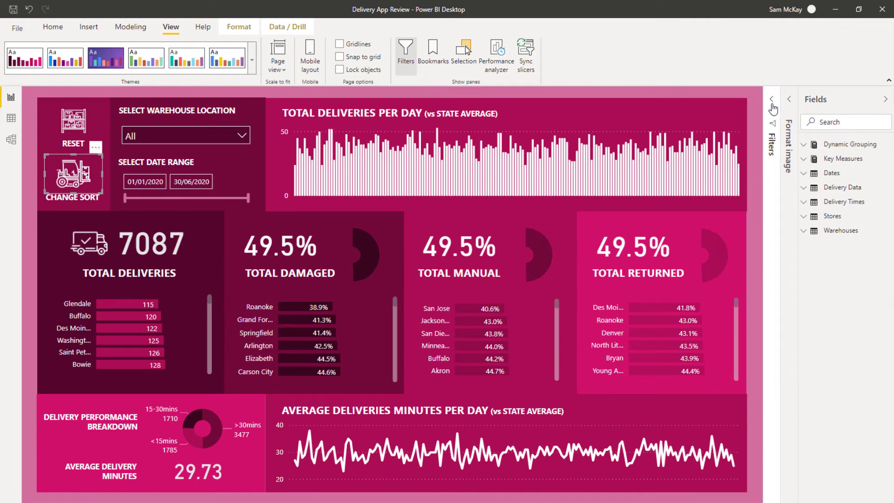
click(772, 104)
click(771, 99)
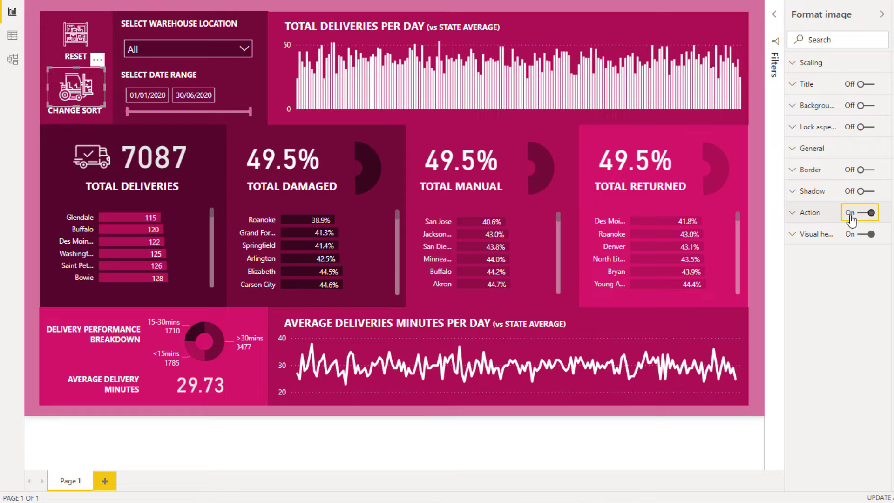
click(792, 217)
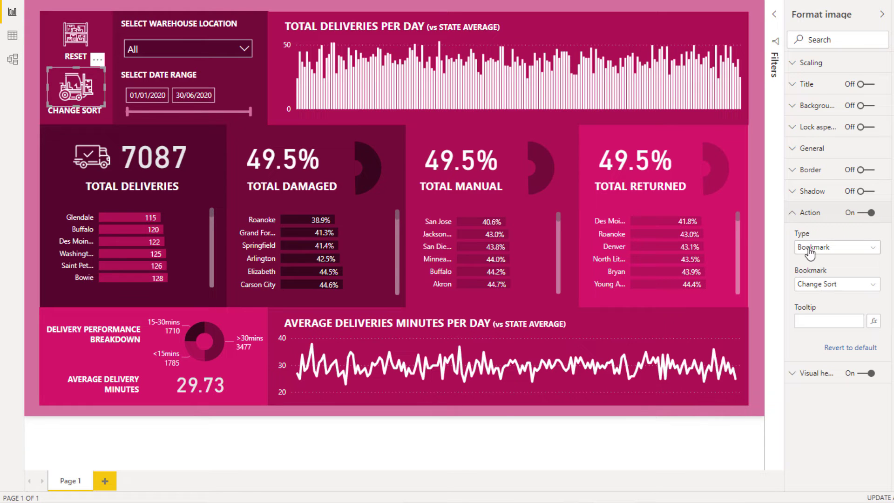
- Set the Change Sort icon's action type to Bookmark and its target bookmark to Change Sort
click(840, 252)
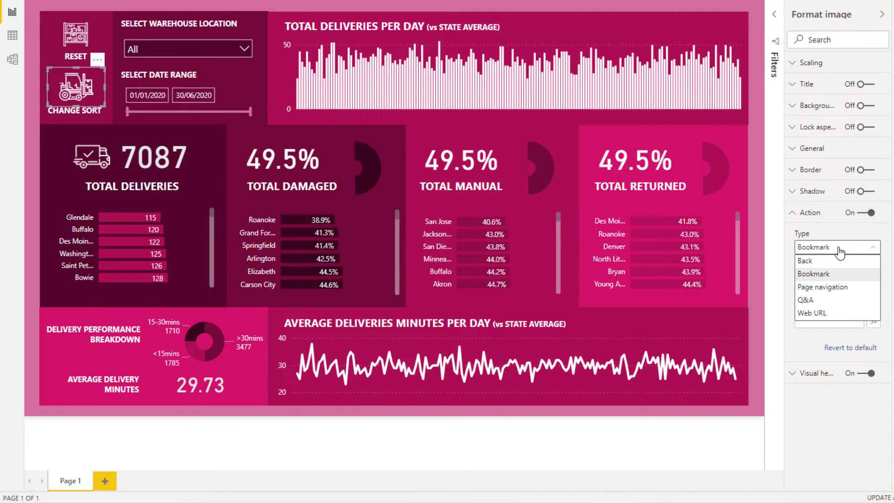
click(841, 277)
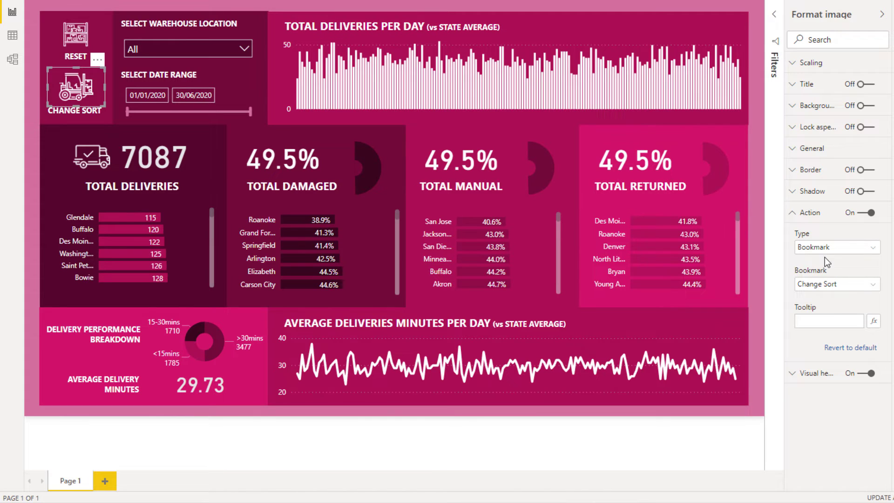
click(820, 286)
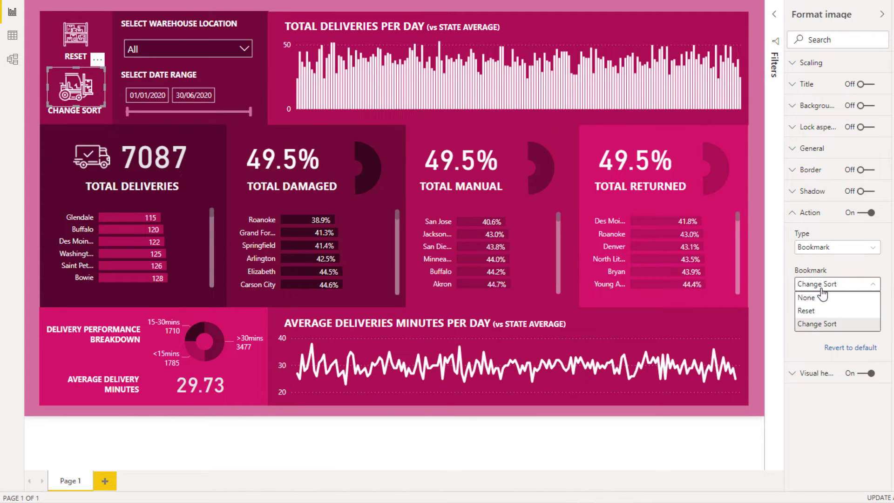
click(820, 324)
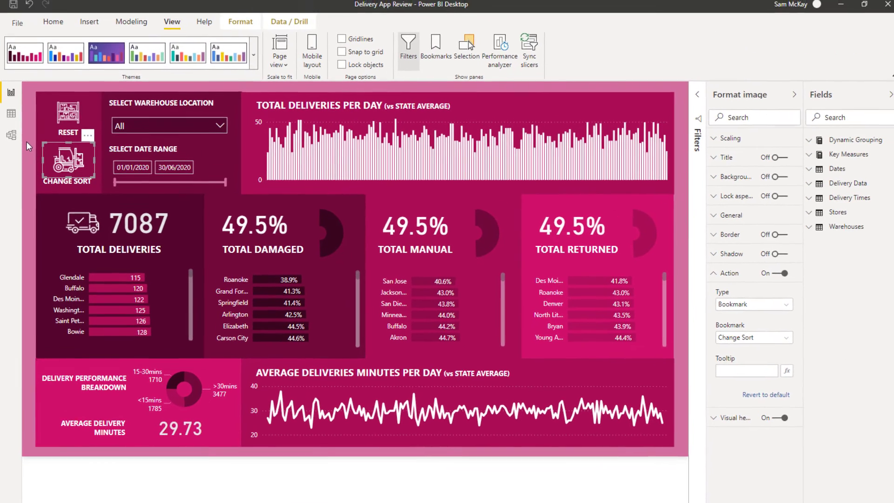
- Deselect the icon and test the report's Reset action followed by its Change Sort action
click(36, 133)
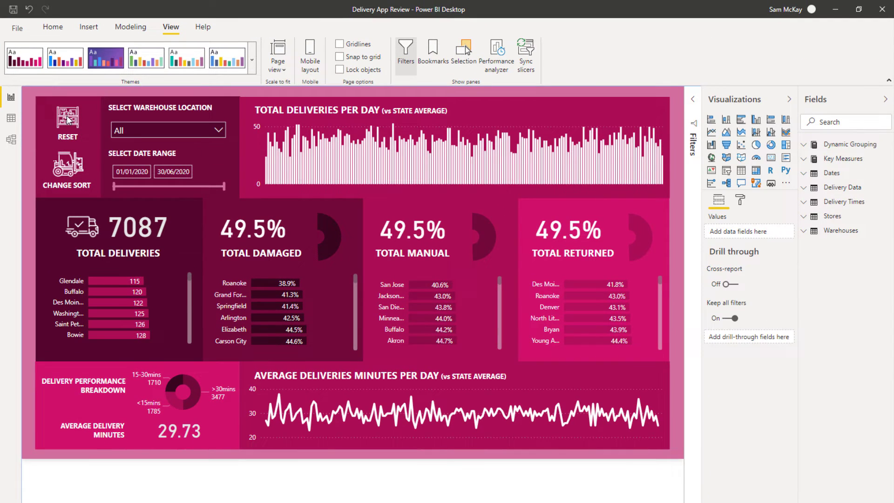
ctrl+click(67, 120)
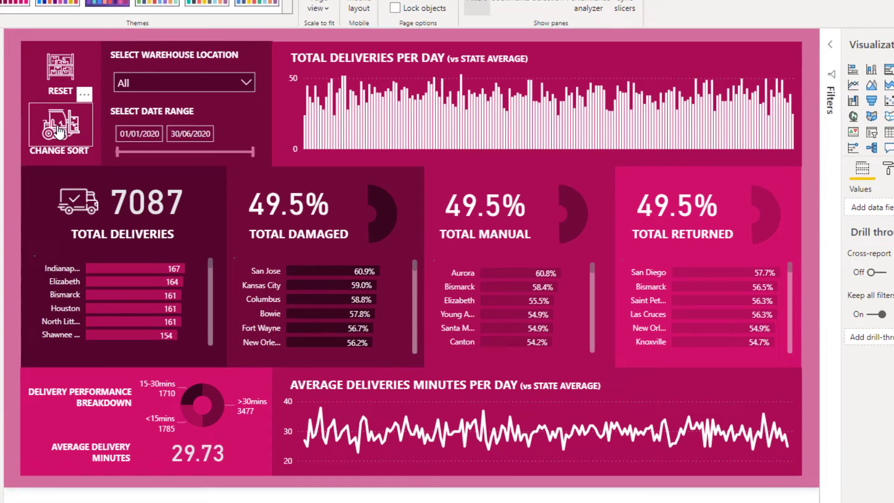
ctrl+click(67, 166)
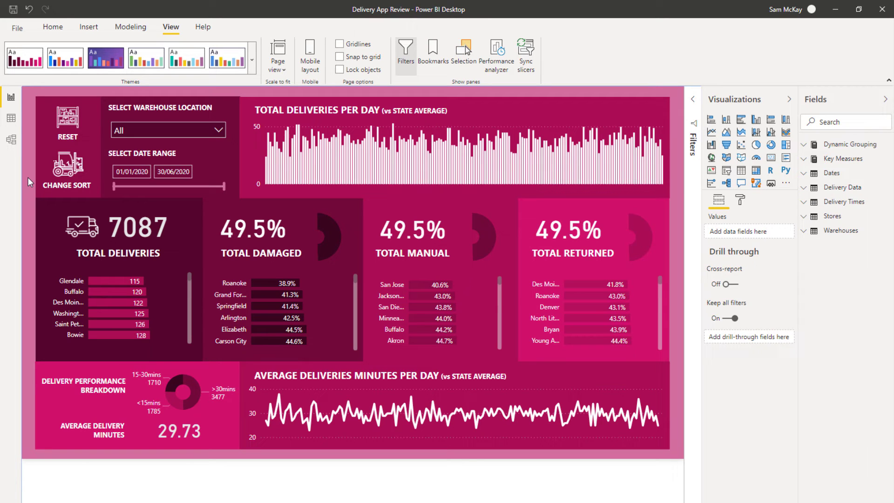
- Review the Action settings of the Change Sort icon once more and deselect it
click(68, 165)
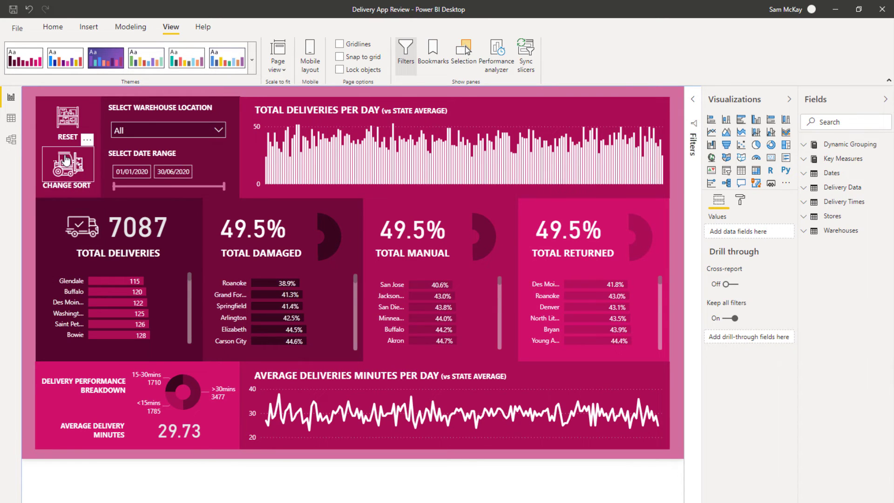
click(710, 275)
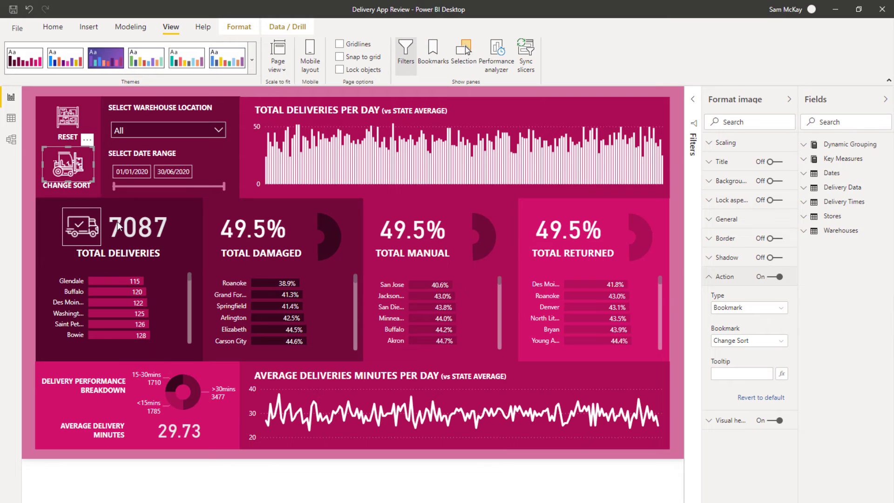
click(25, 234)
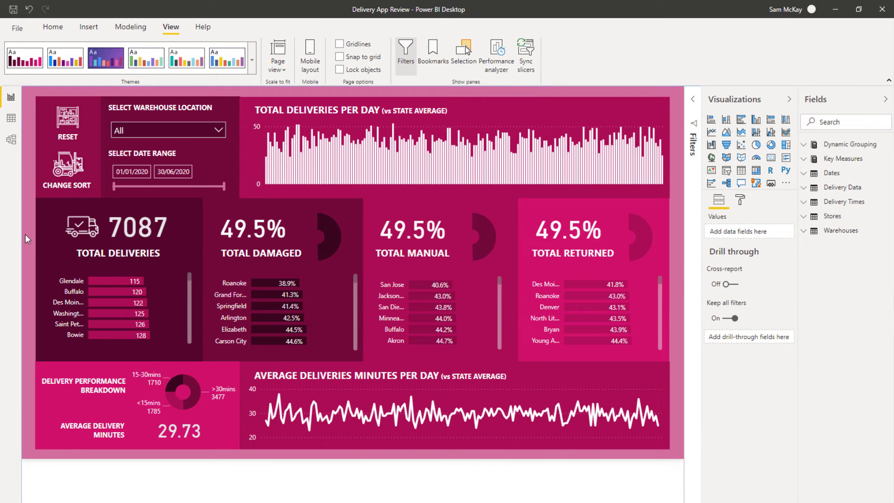